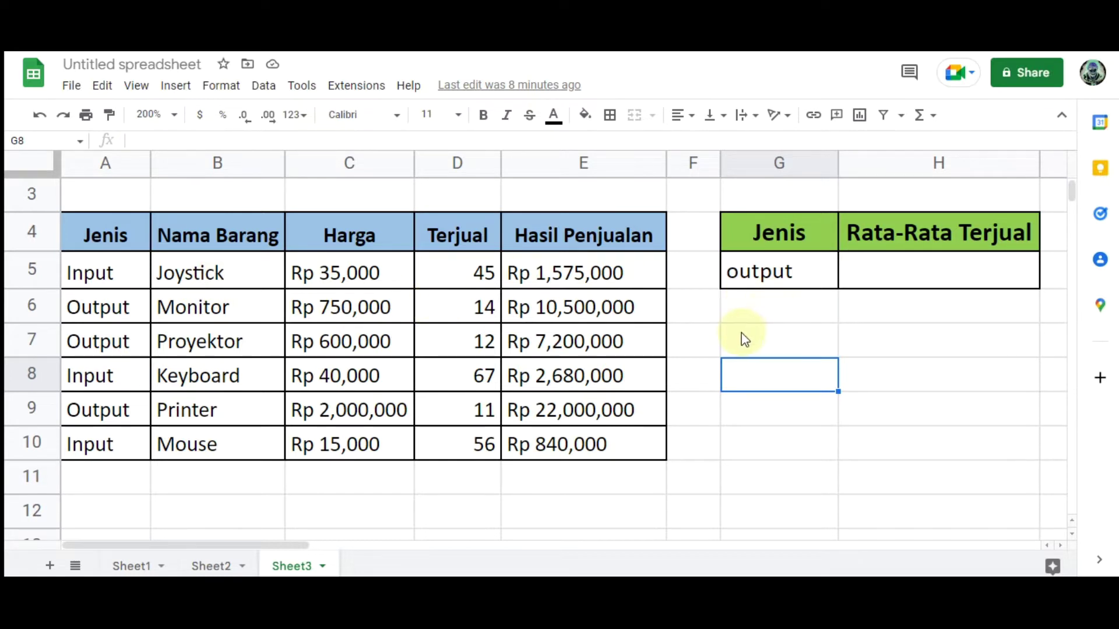
# Step: Check the Jenis value in G5, then begin an =averageif( formula in cell H5
pyautogui.click(811, 281)
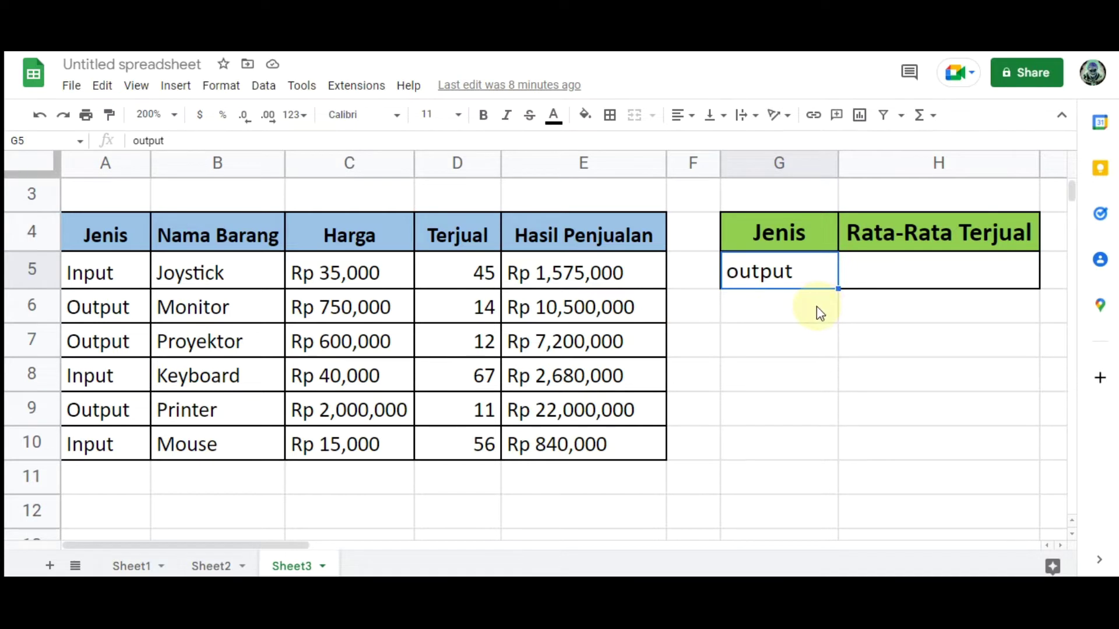
pyautogui.click(907, 274)
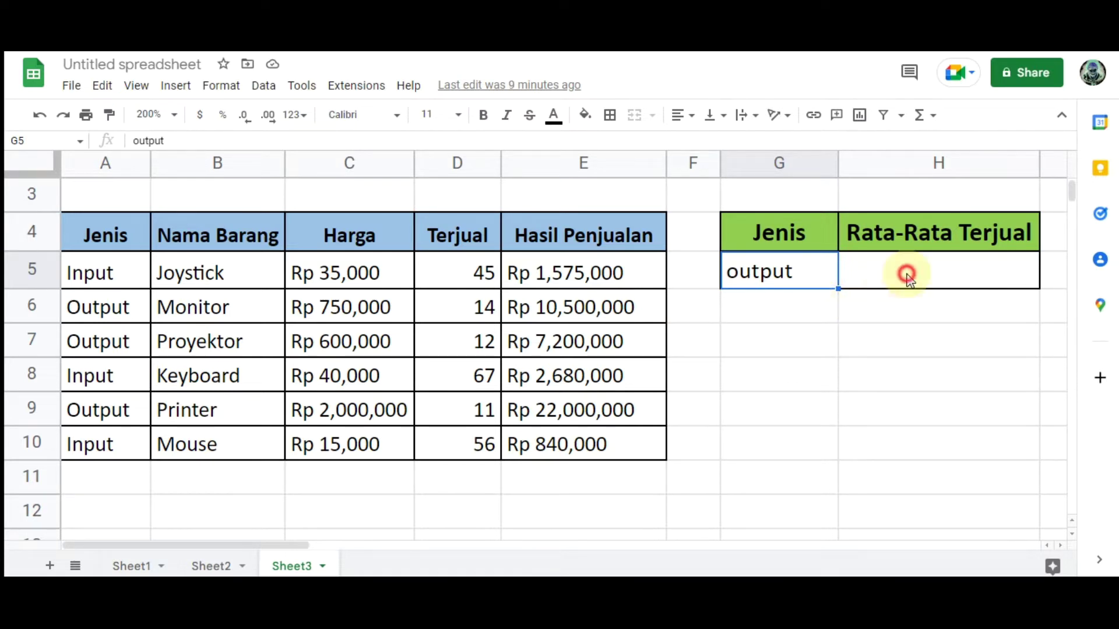
pyautogui.doubleClick(876, 272)
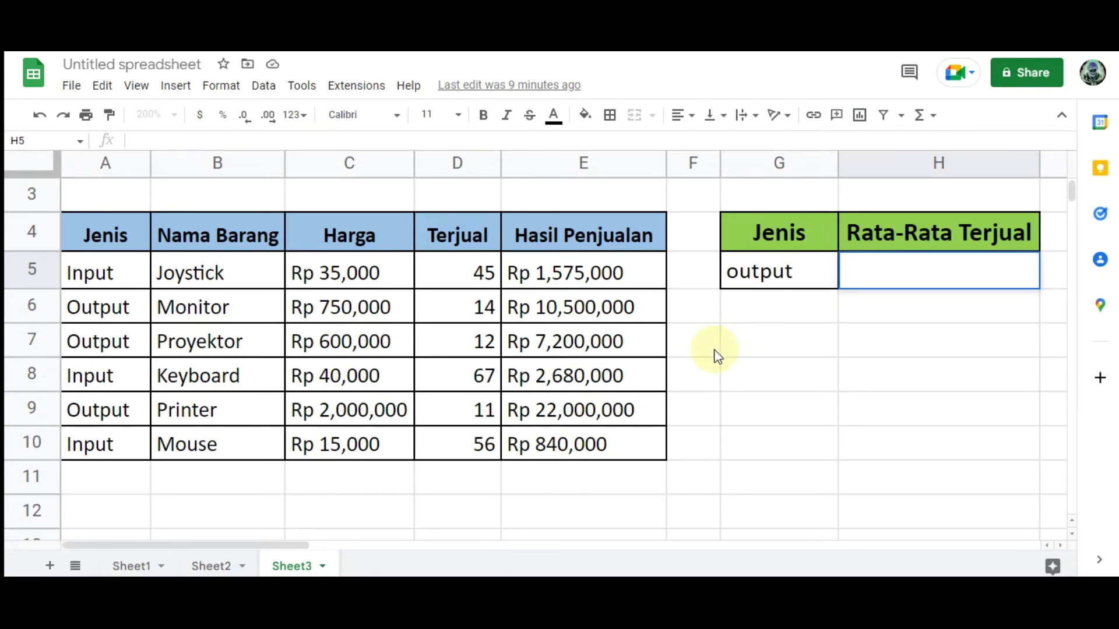
pyautogui.write('=')
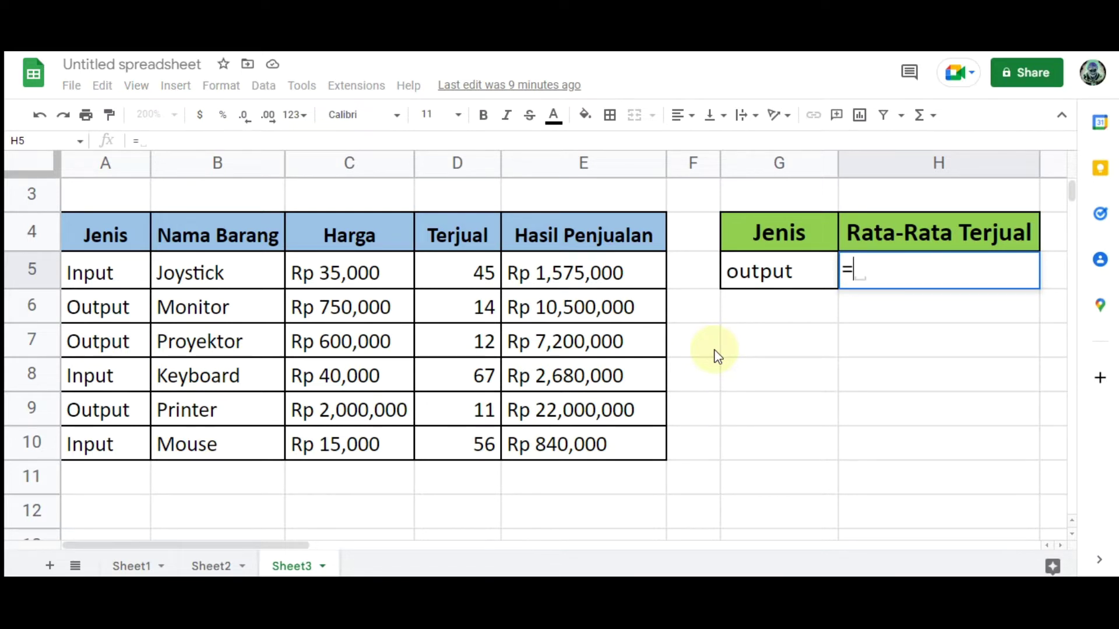
pyautogui.write('av')
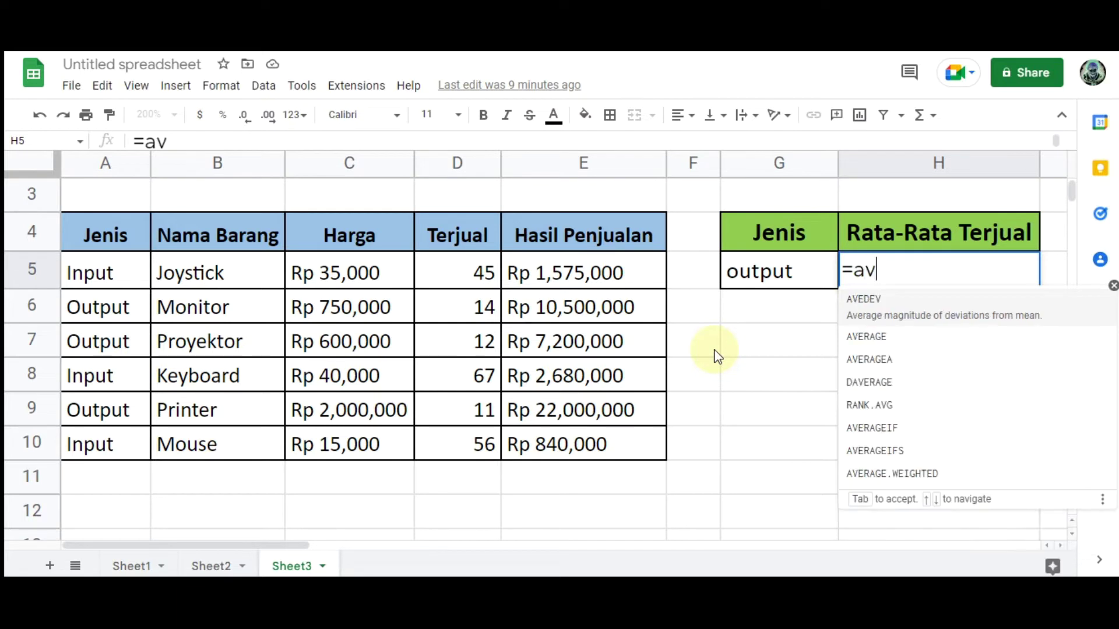
pyautogui.write('erageif')
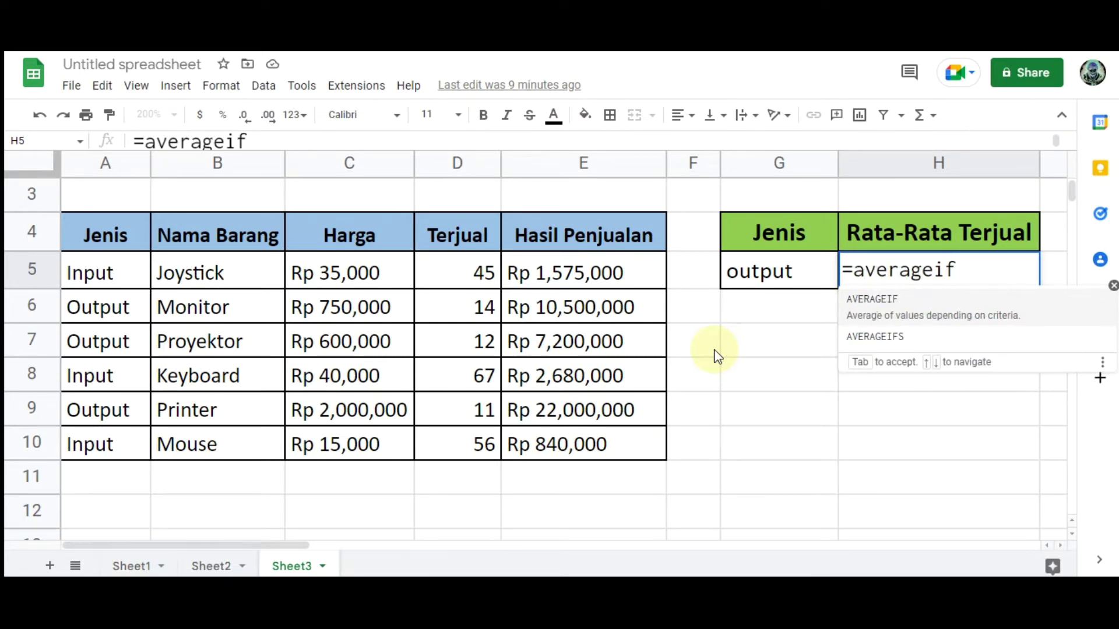
pyautogui.write('(')
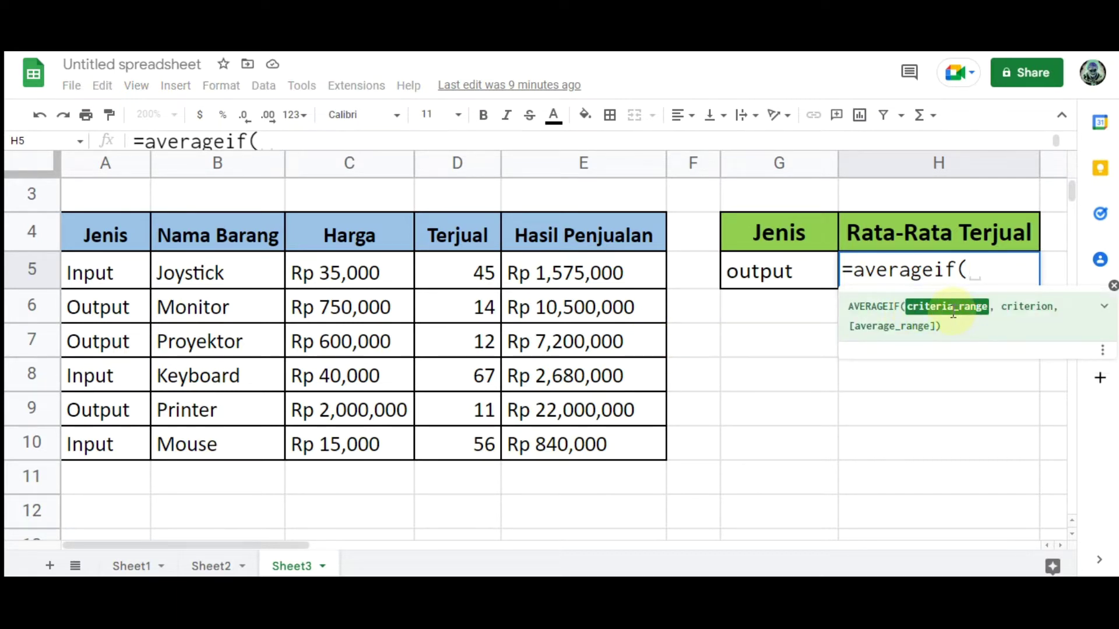
# Step: Add Jenis range A5:A10 as the criteria range and G5 as the criterion
pyautogui.moveTo(110, 273)
pyautogui.mouseDown()
pyautogui.moveTo(124, 350)
pyautogui.moveTo(113, 442)
pyautogui.mouseUp()
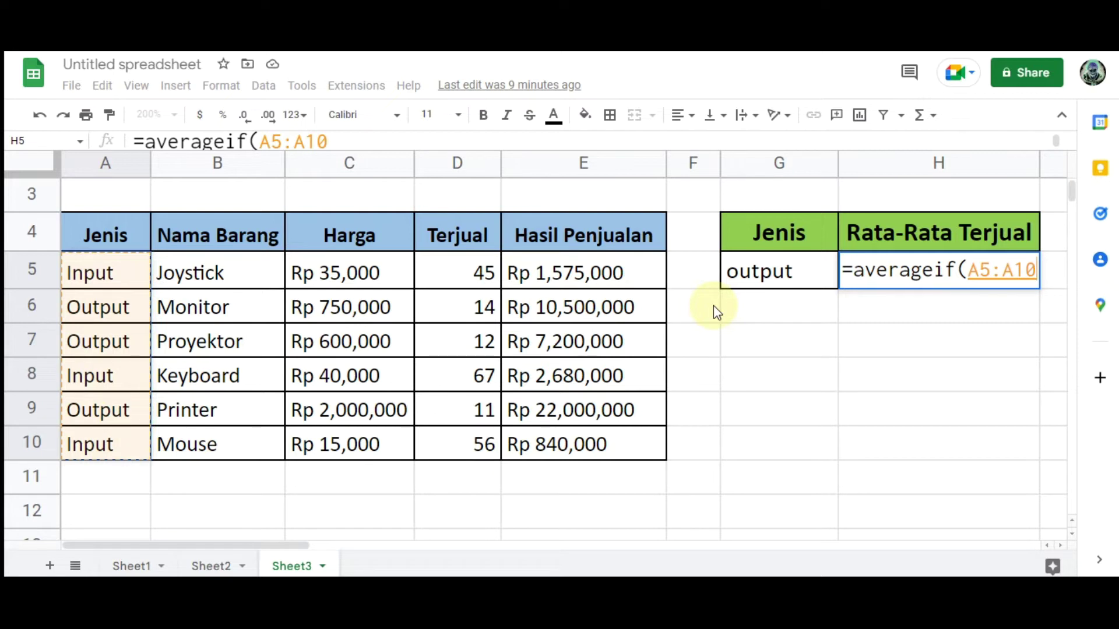
pyautogui.write(',')
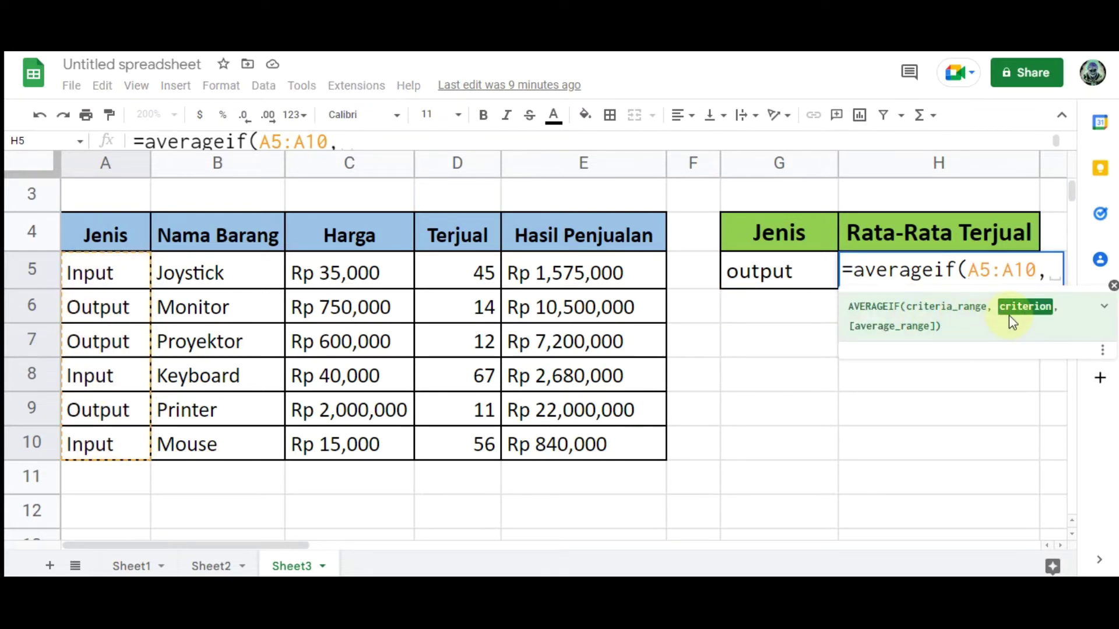
pyautogui.click(787, 279)
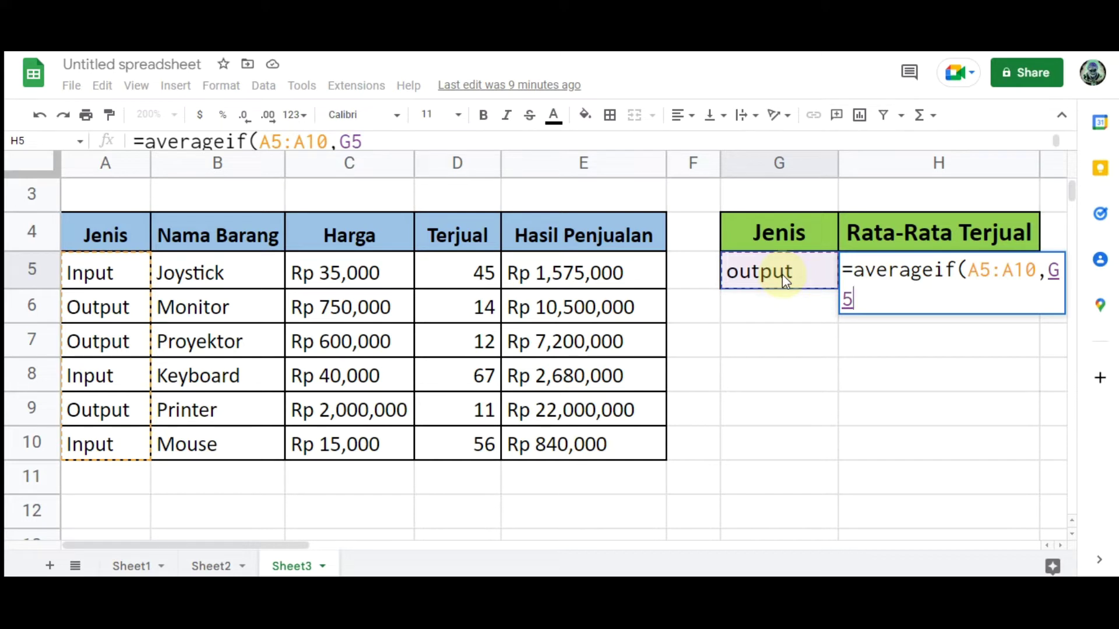
pyautogui.write(',')
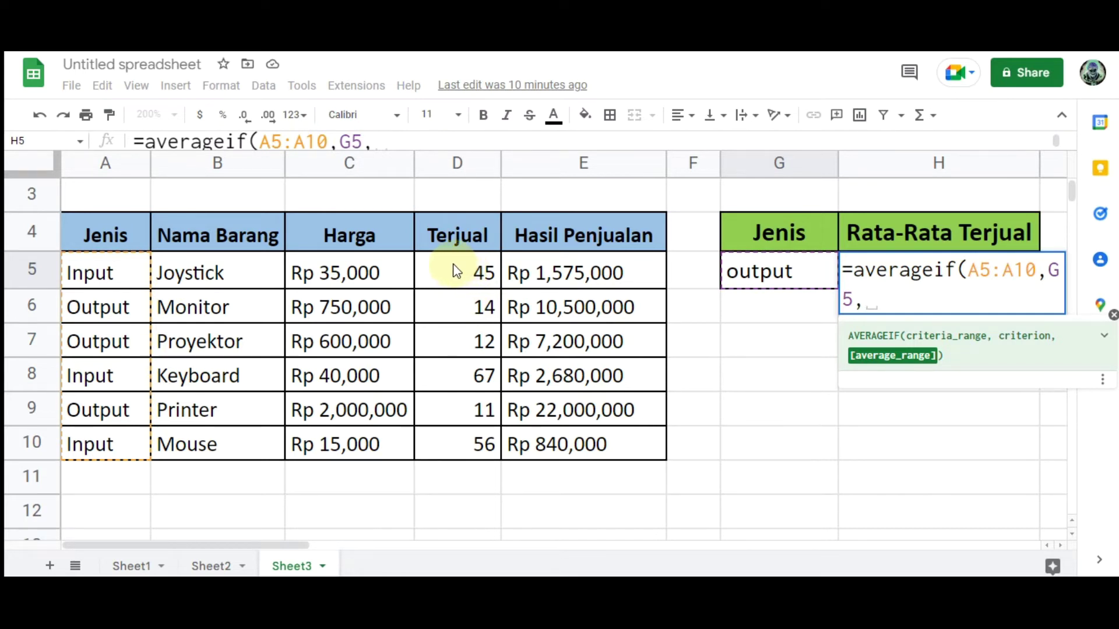
# Step: Close the formula with Terjual range D5:D10 as the average range: =averageif(A5:A10,G5,D5:D10)
pyautogui.moveTo(455, 269); pyautogui.dragTo(453, 437)
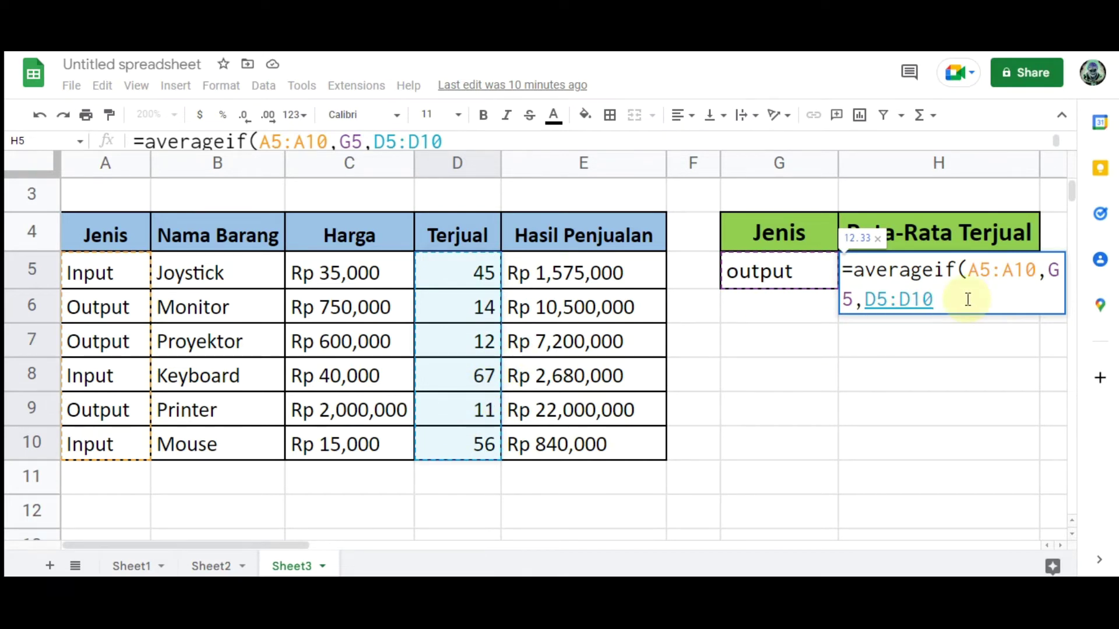
pyautogui.write(')')
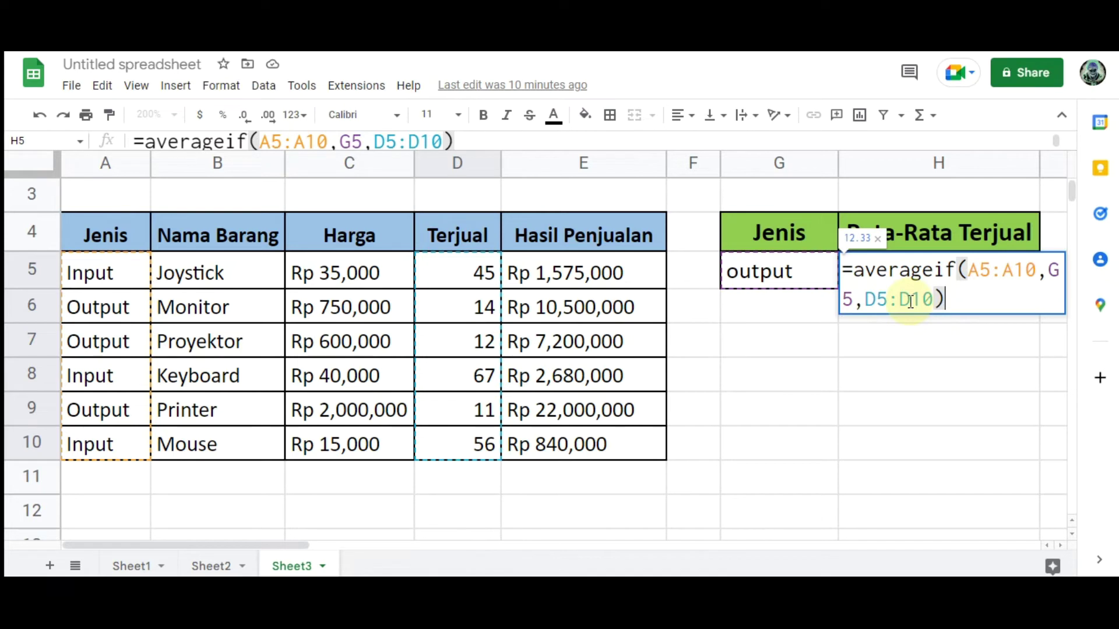
pyautogui.click(887, 277)
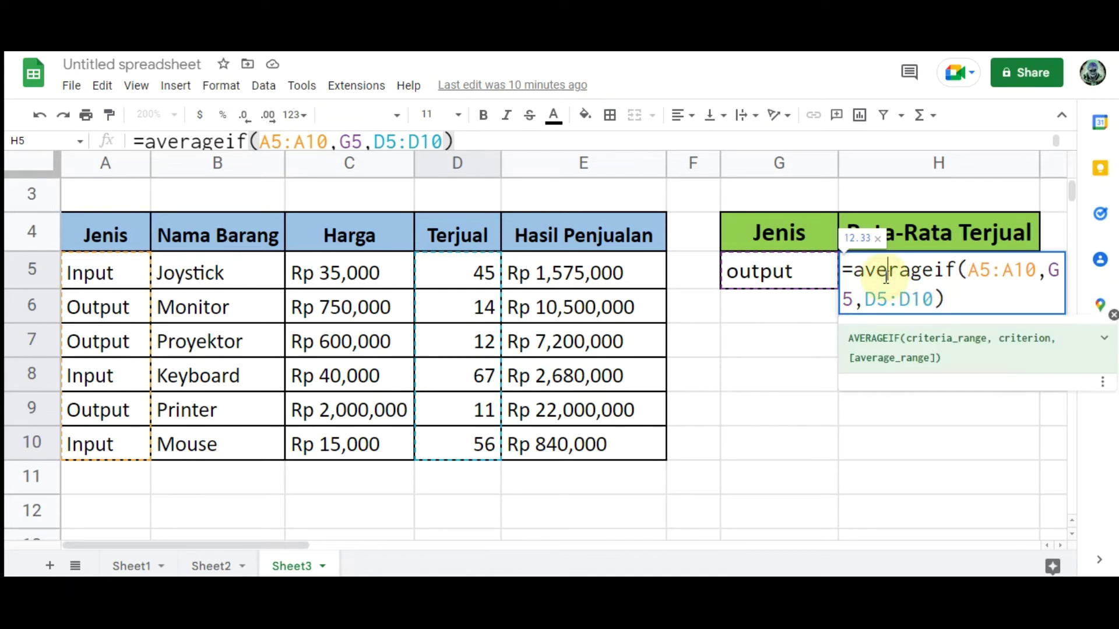
pyautogui.click(972, 289)
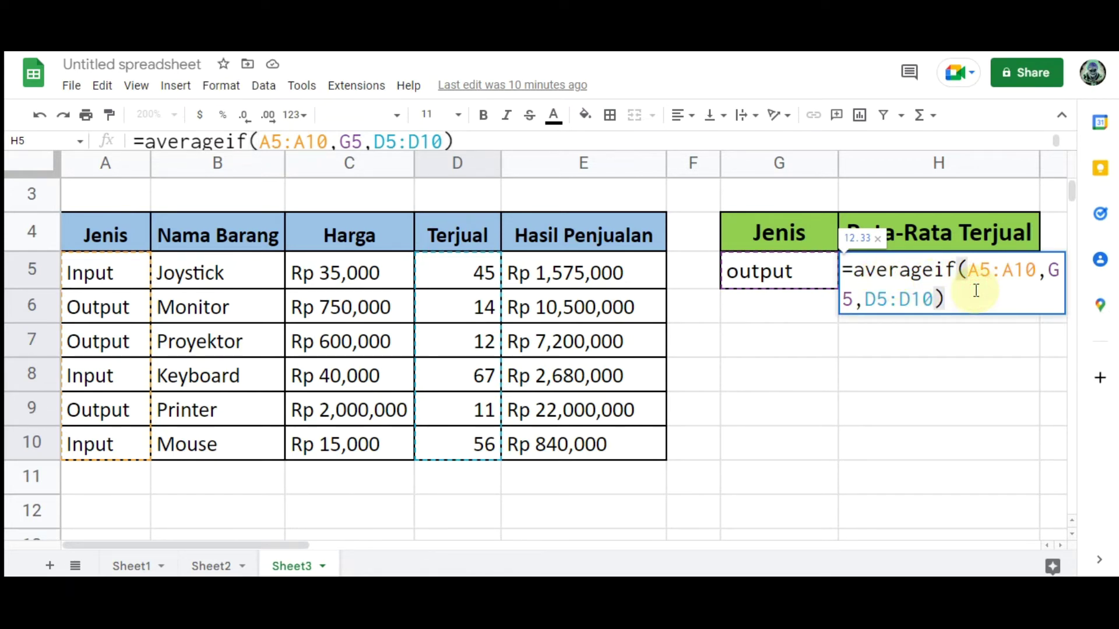
# Step: Review the A5:A10, G5 and D5:D10 arguments, then commit the formula so H5 shows 12.33
pyautogui.click(981, 273)
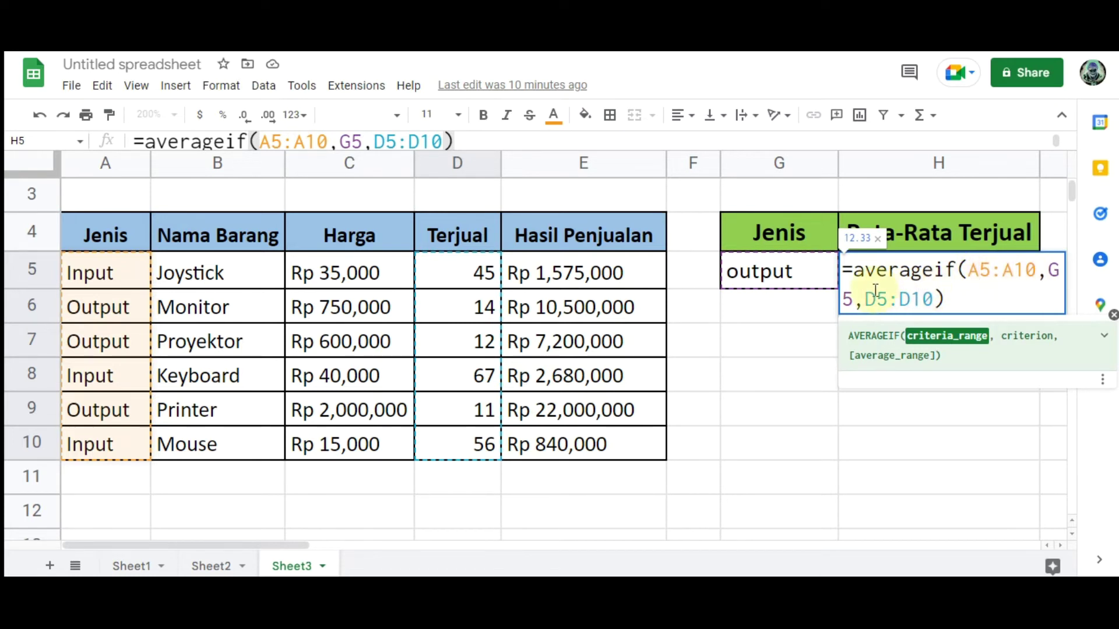
pyautogui.click(852, 300)
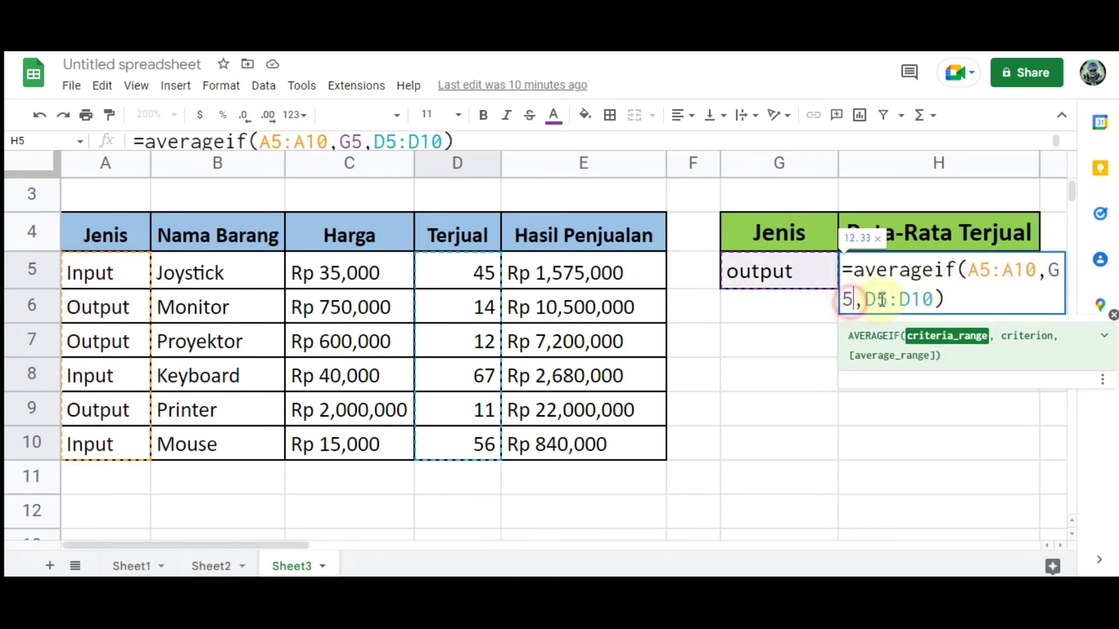
pyautogui.click(914, 301)
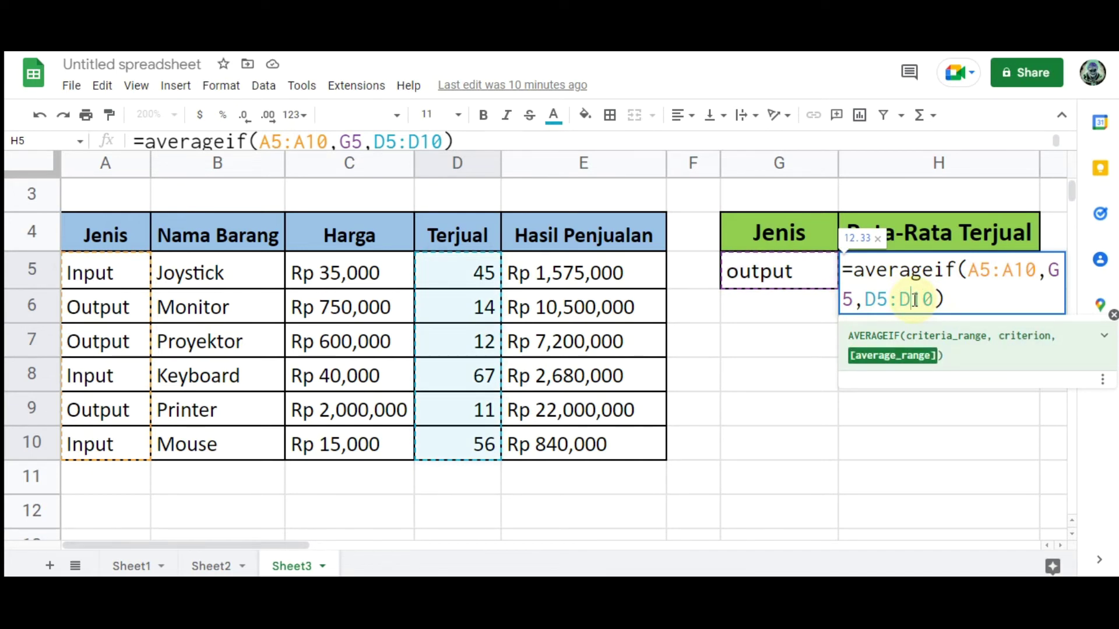
pyautogui.click(979, 300)
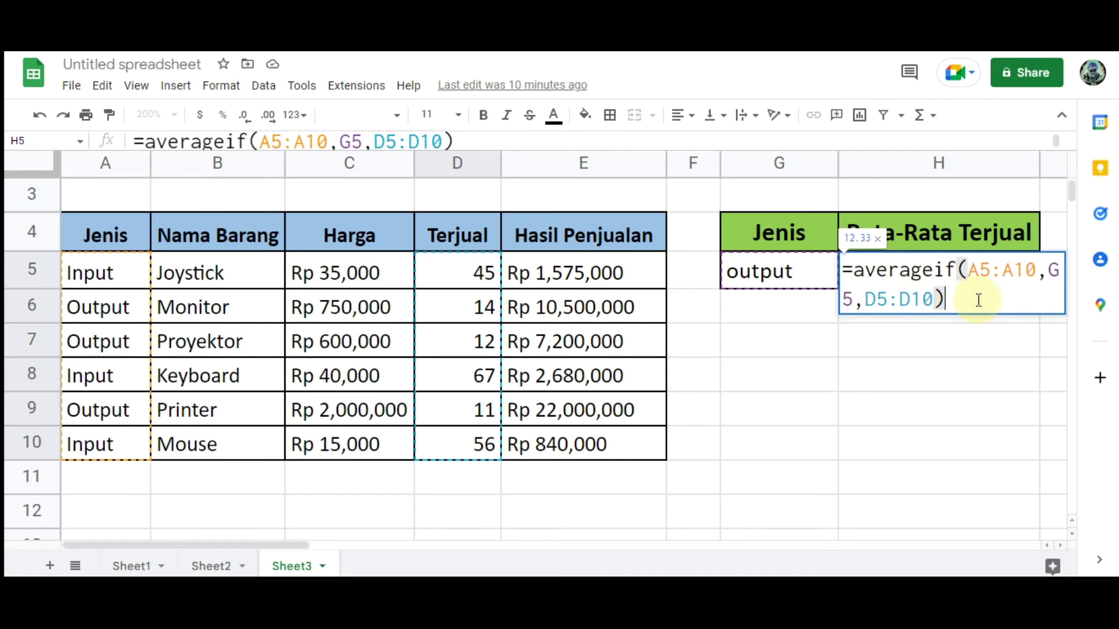
pyautogui.press('Return')
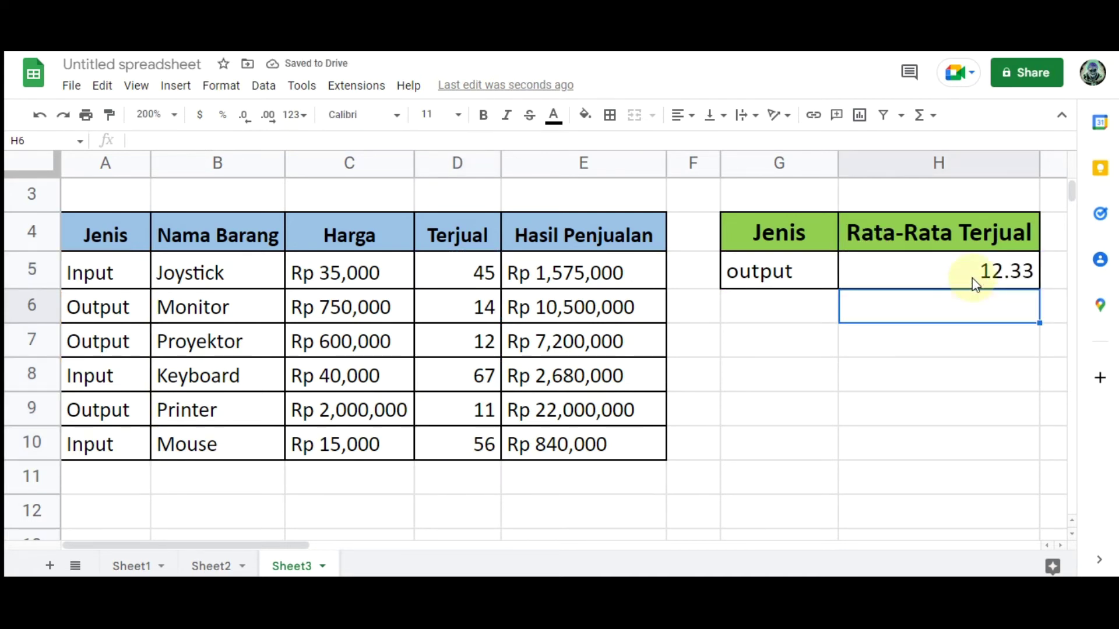
# Step: Change the Jenis value in G5 from output to input so H5 recalculates to 56.00
pyautogui.click(978, 275)
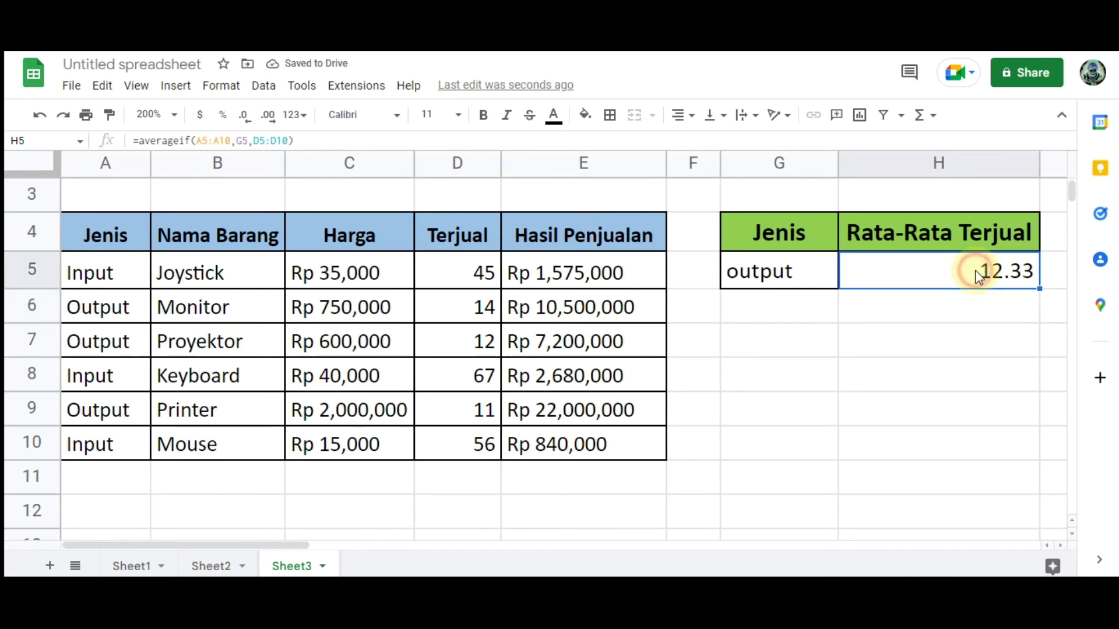
pyautogui.click(791, 271)
pyautogui.doubleClick(792, 271)
pyautogui.press('BackSpace')
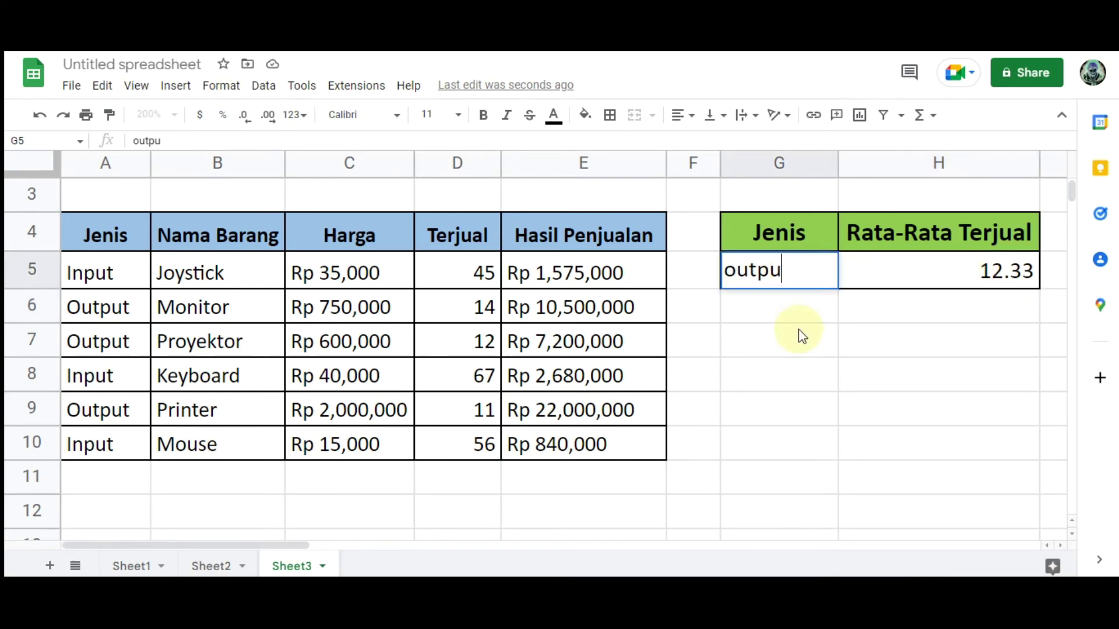
pyautogui.press('BackSpace')
pyautogui.press('BackSpace')
pyautogui.press('BackSpace')
pyautogui.press('BackSpace')
pyautogui.press('BackSpace')
pyautogui.write('input')
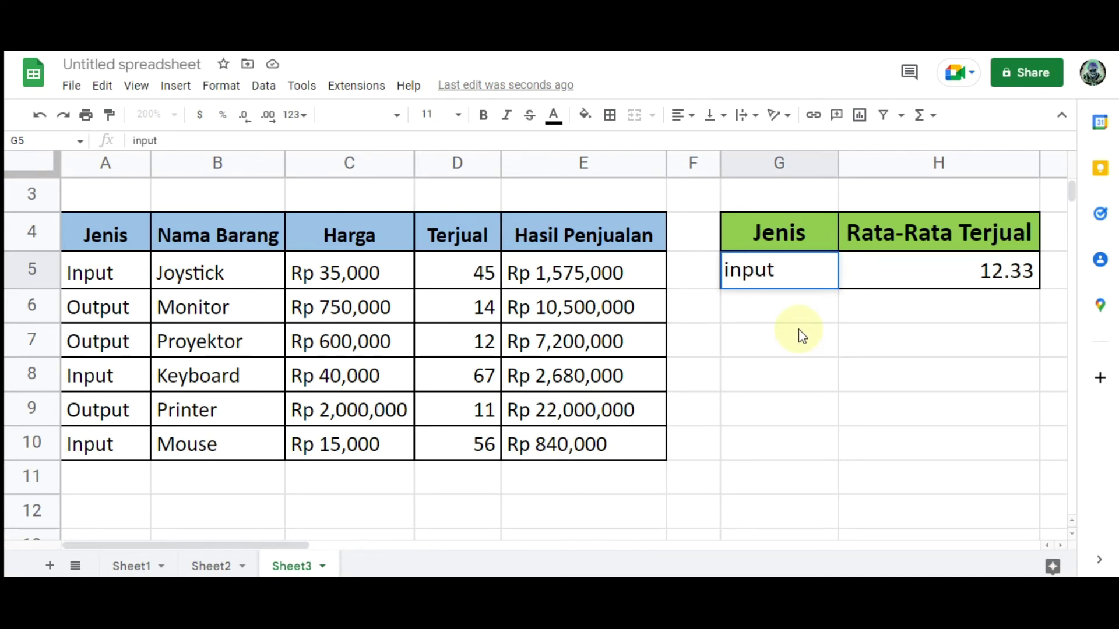
pyautogui.press('Return')
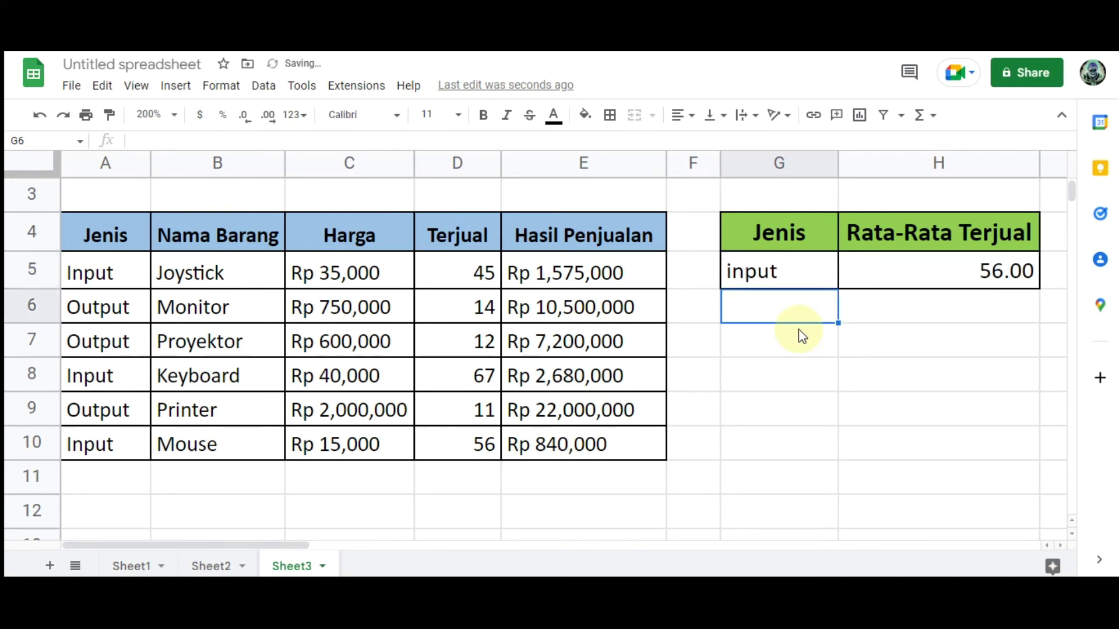